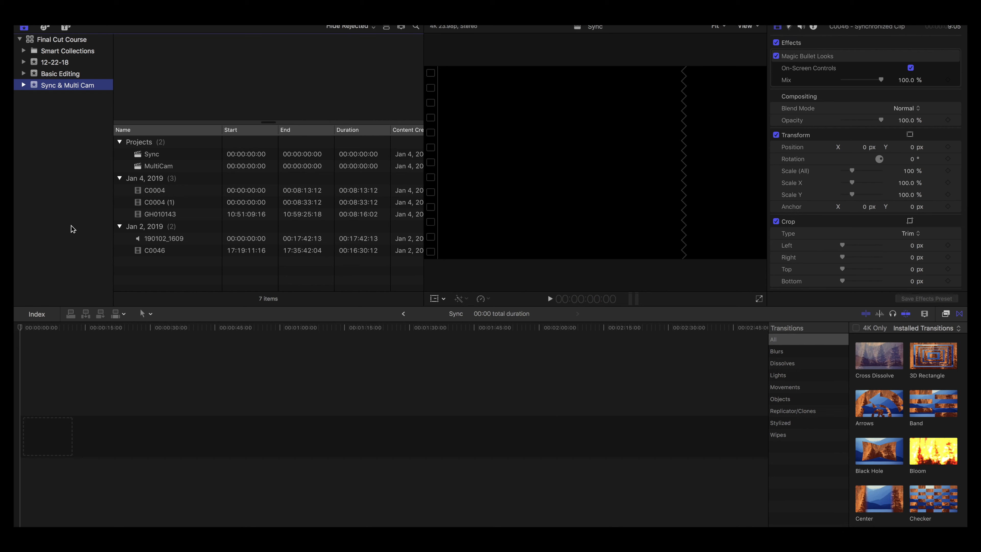
Step: Preview the C0046 video clip and the separate audio recording 190102_1609 in the Sync & Multi Cam event
{"action": "left_click", "coordinate": [158, 251]}
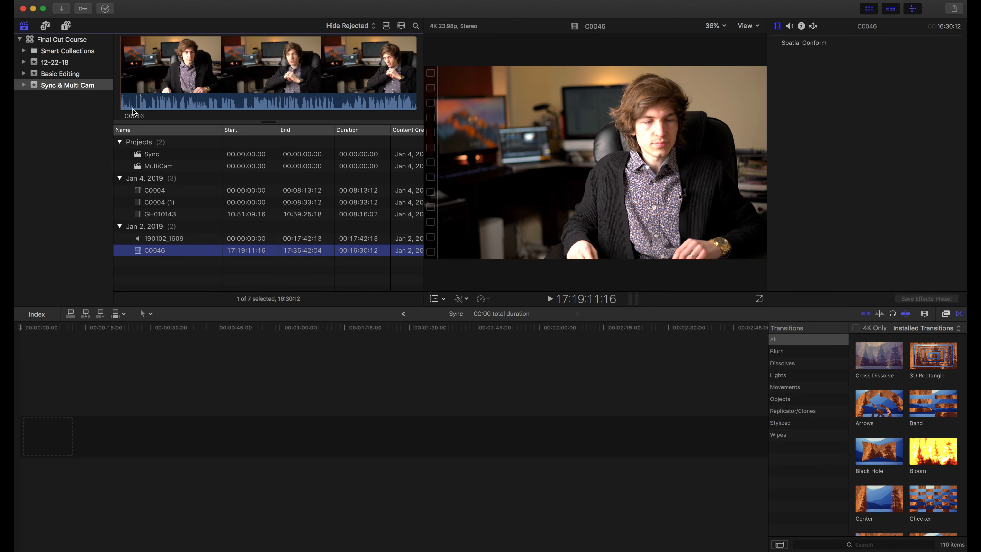
{"action": "left_click", "coordinate": [138, 76]}
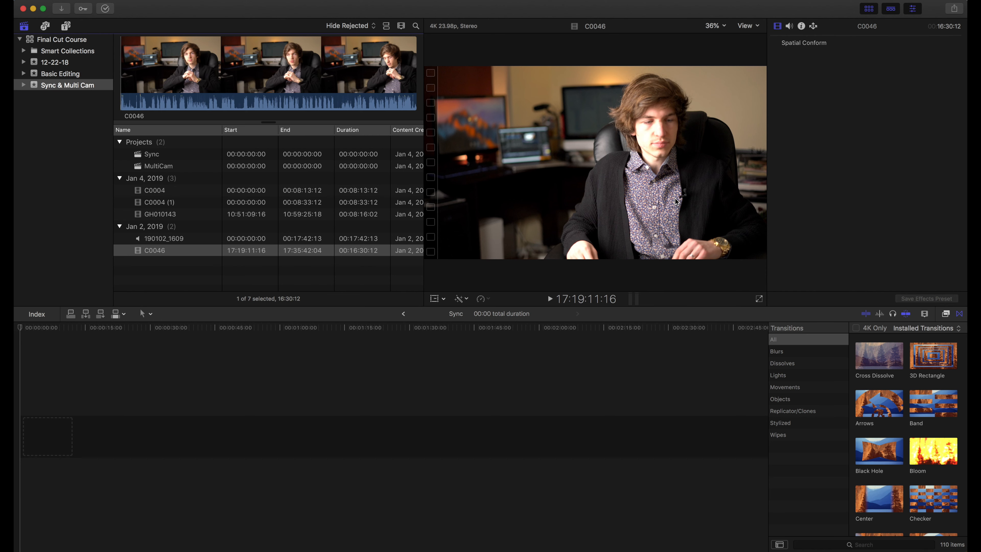
{"action": "left_click", "coordinate": [162, 238]}
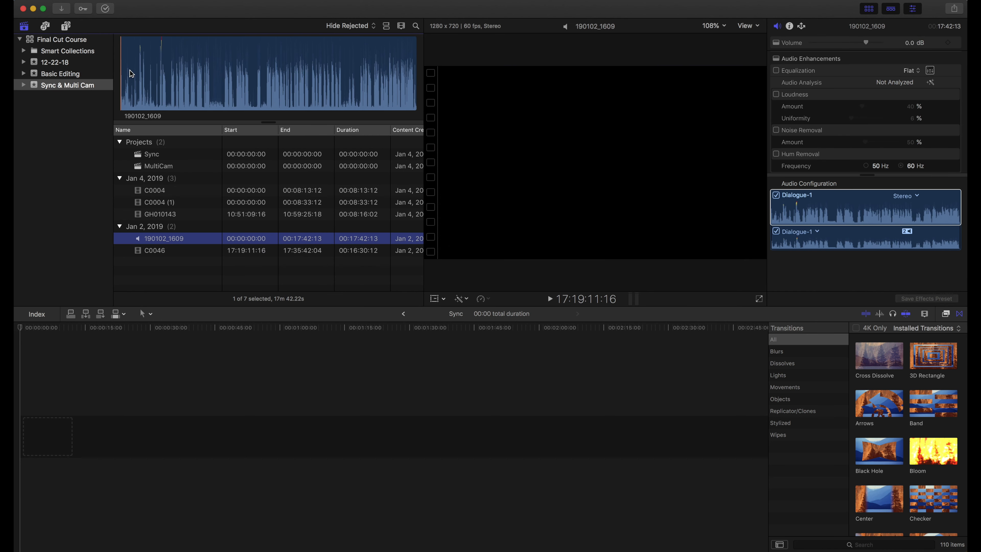
Step: Create a synchronized clip from 190102_1609 and C0046, using audio for synchronization and keeping the default clip name
{"action": "left_click", "coordinate": [165, 259]}
{"action": "left_click", "coordinate": [160, 240]}
{"action": "left_click", "coordinate": [153, 251], "text": "shift"}
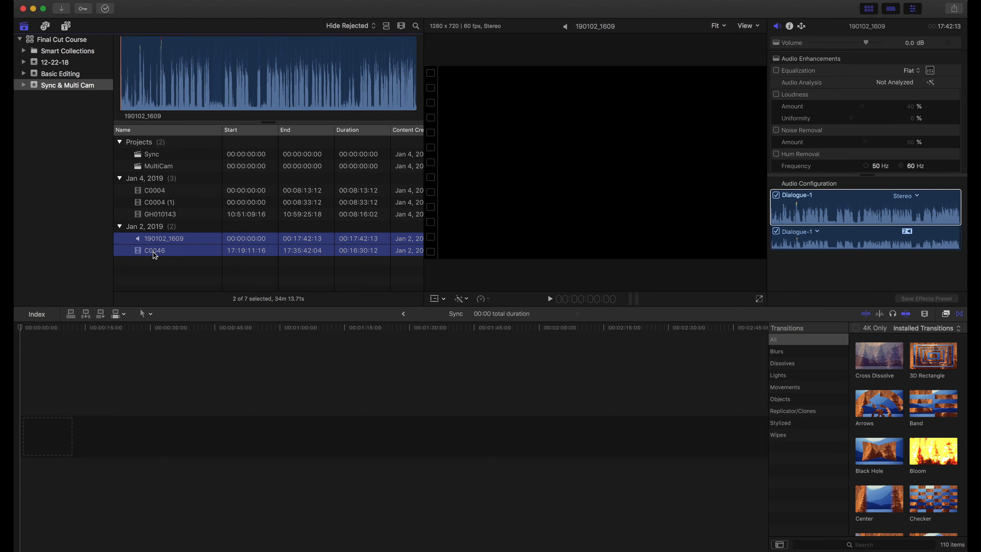
{"action": "right_click", "coordinate": [156, 251]}
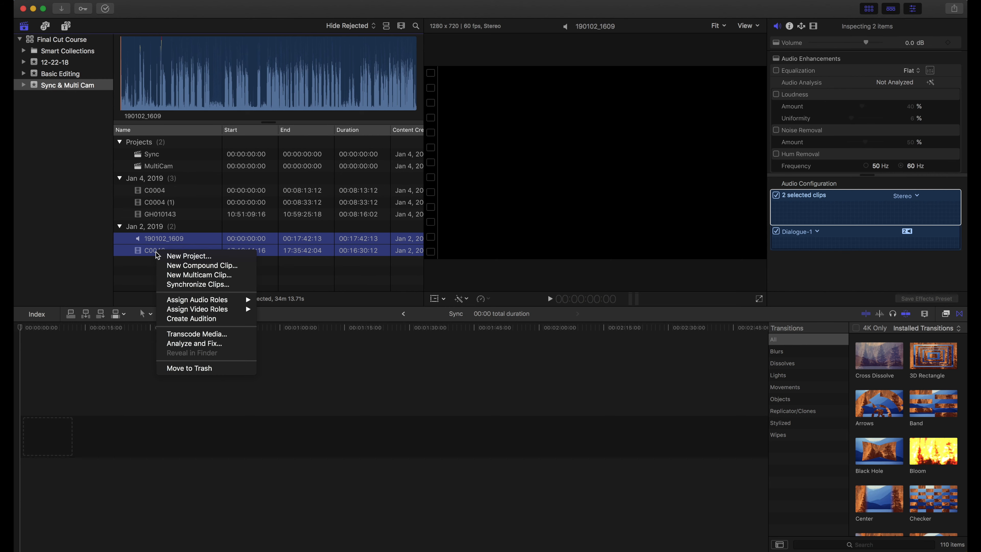
{"action": "left_click", "coordinate": [194, 286]}
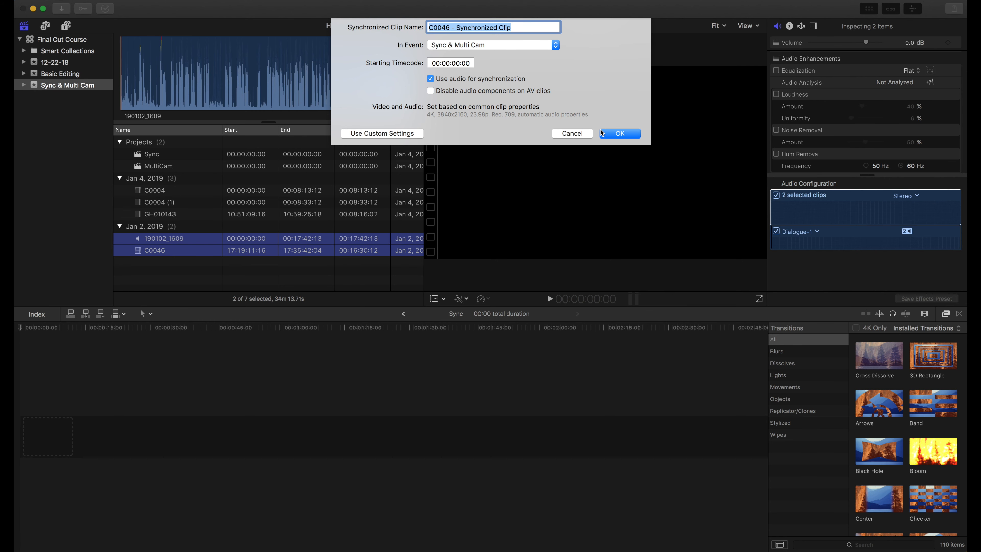
{"action": "left_click", "coordinate": [613, 134]}
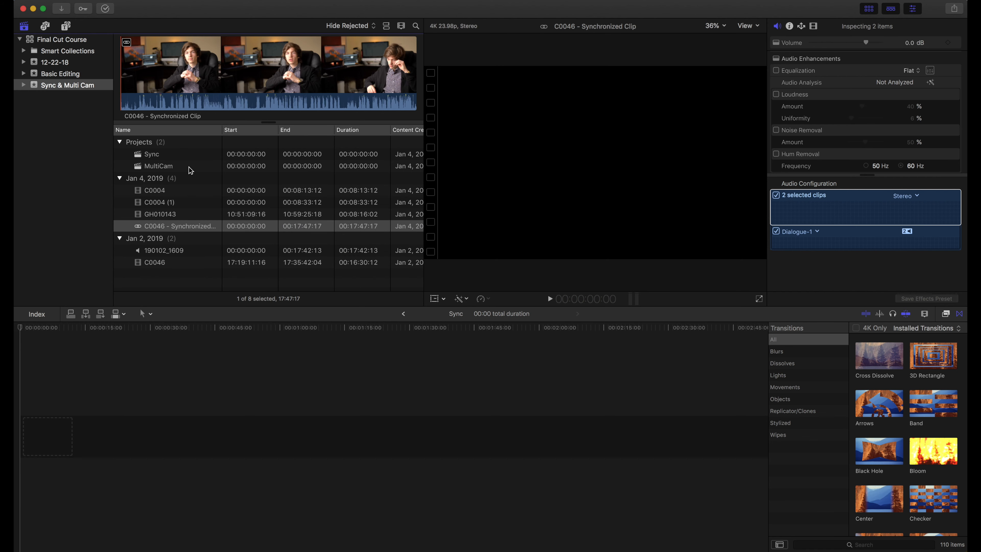
Step: Open the C0046 synchronized clip for editing and silence the camera audio of the C0046 video
{"action": "double_click", "coordinate": [138, 227]}
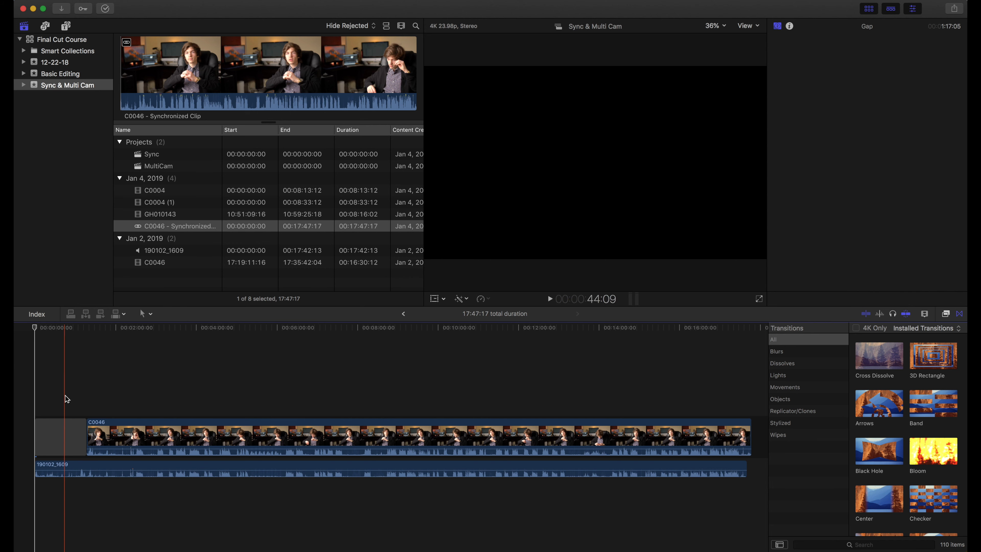
{"action": "left_click", "coordinate": [157, 396]}
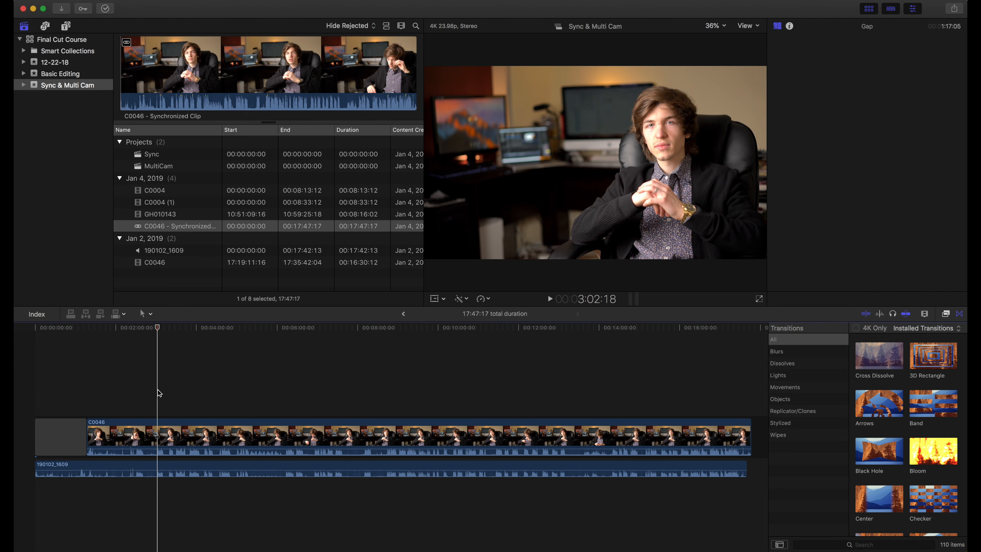
{"action": "left_click", "coordinate": [164, 440]}
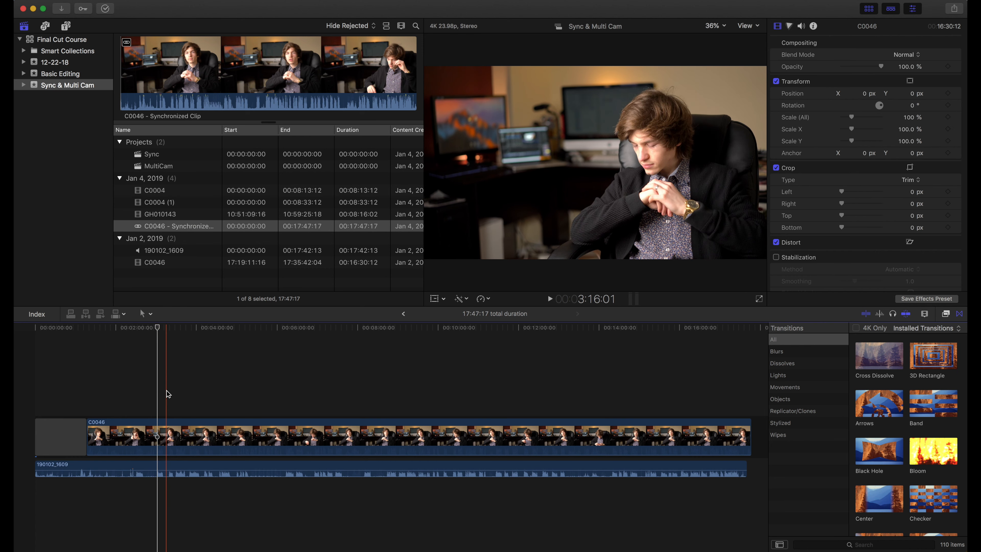
{"action": "left_click", "coordinate": [171, 388]}
Step: Set the 190102_1609 audio clip's channel configuration to Dual Mono and disable its Dialogue-2 channel
{"action": "left_click", "coordinate": [175, 467]}
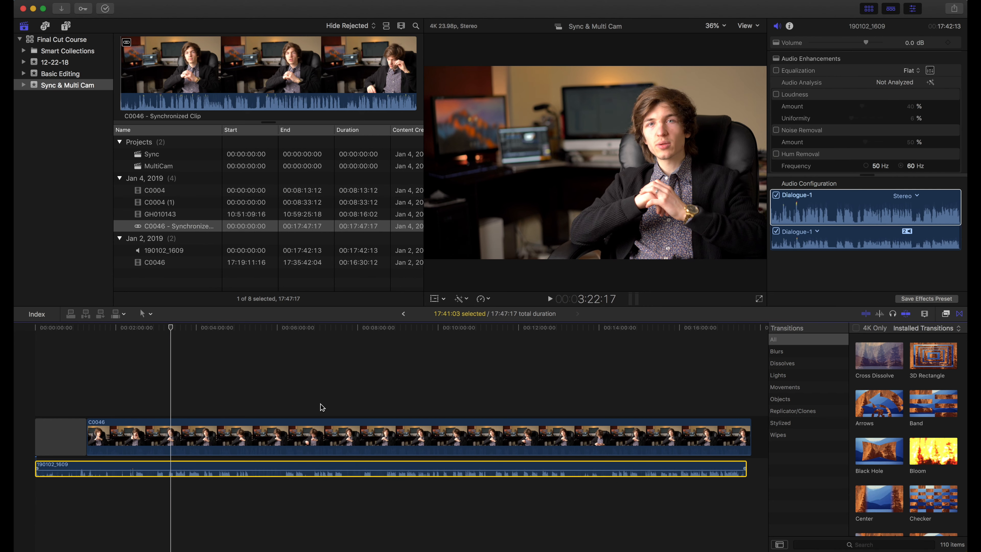
{"action": "left_click", "coordinate": [923, 205]}
{"action": "left_click", "coordinate": [913, 199]}
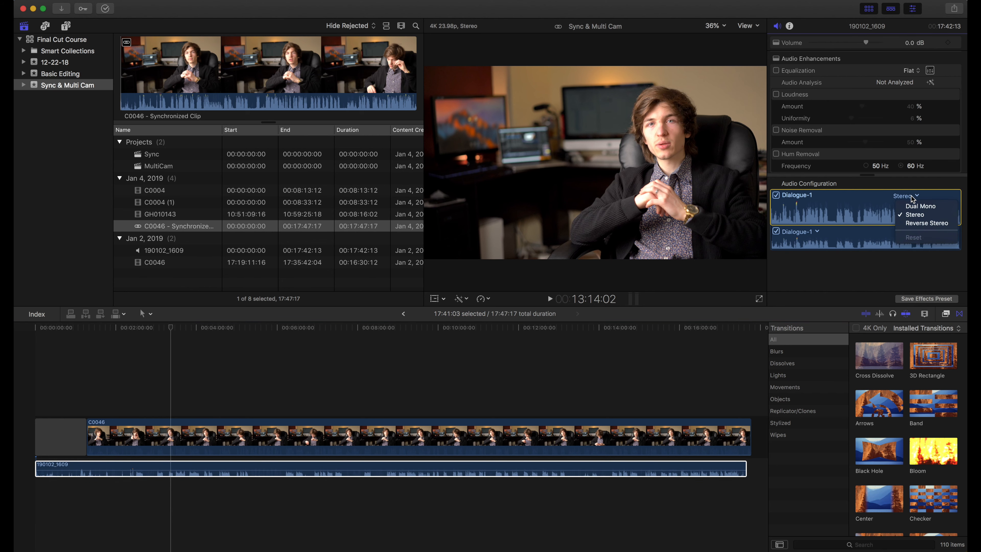
{"action": "left_click", "coordinate": [913, 208]}
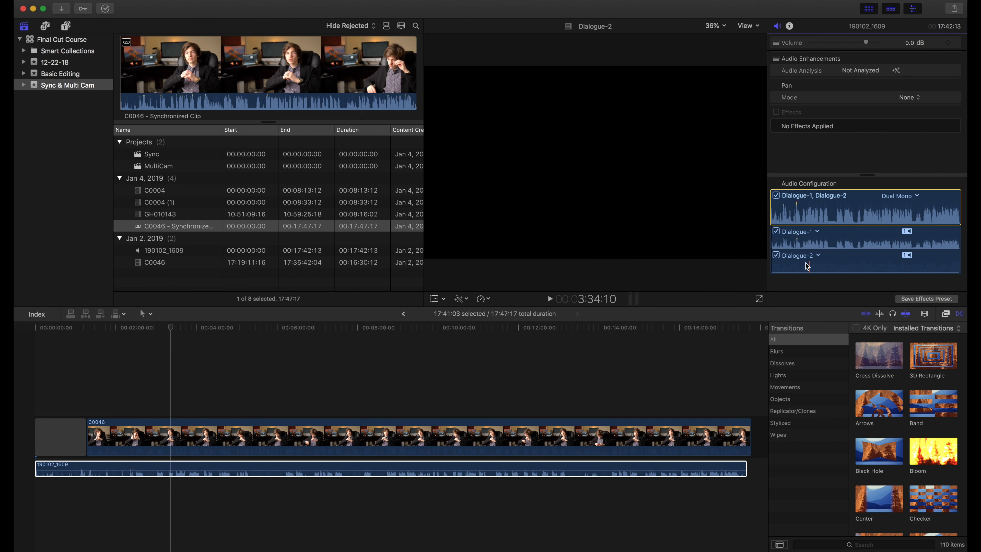
{"action": "left_click", "coordinate": [776, 255]}
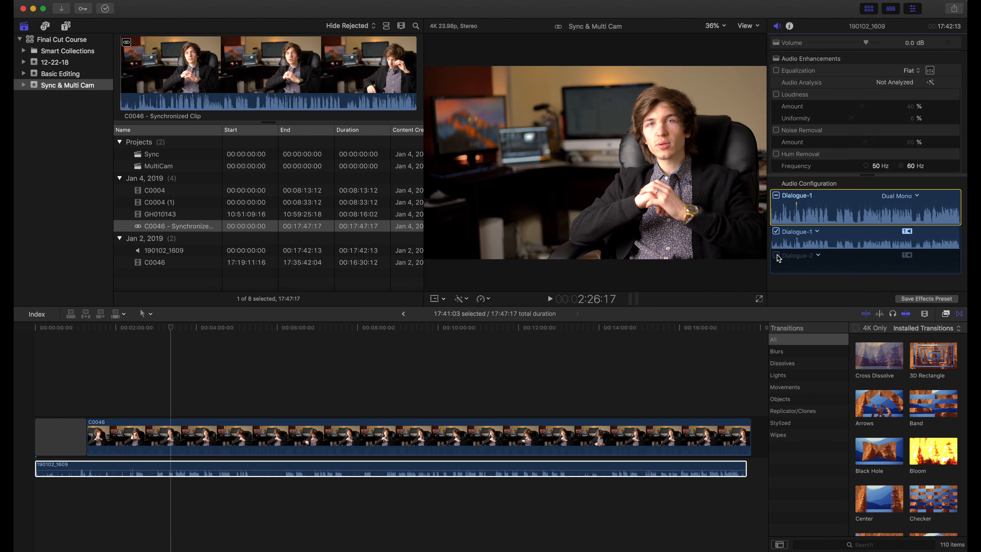
{"action": "left_click", "coordinate": [177, 402]}
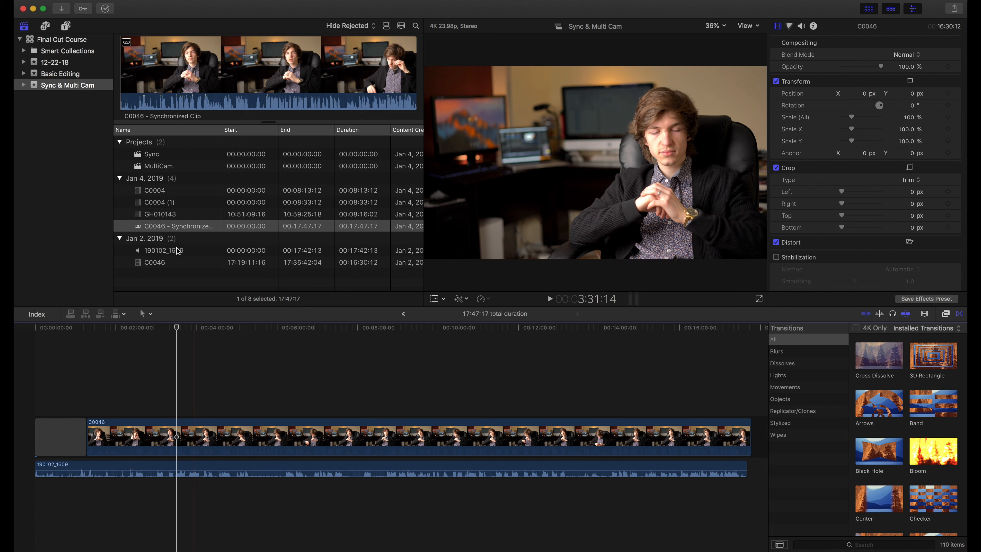
Step: Open the Sync project and add the C0046 synchronized clip at the start of its empty timeline
{"action": "double_click", "coordinate": [140, 155]}
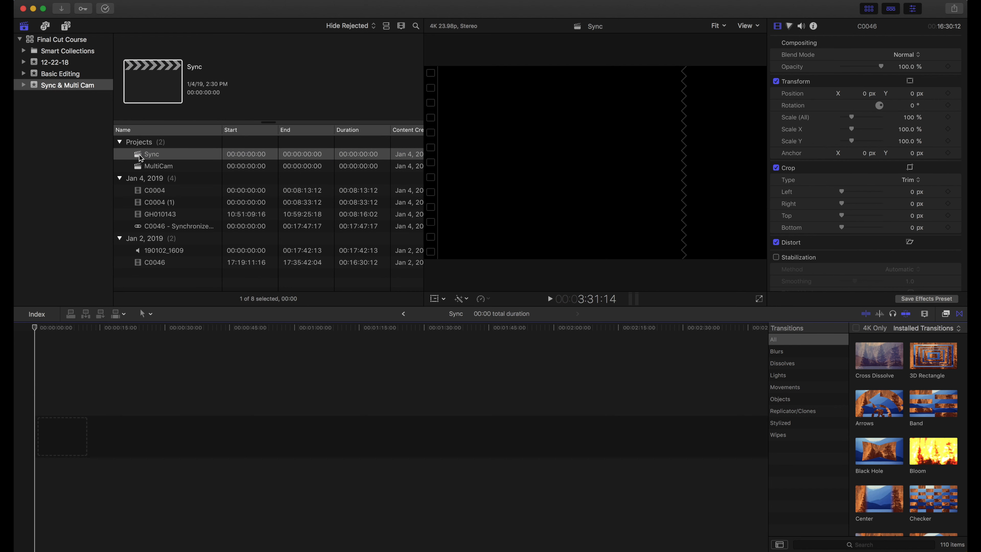
{"action": "left_click", "coordinate": [146, 227]}
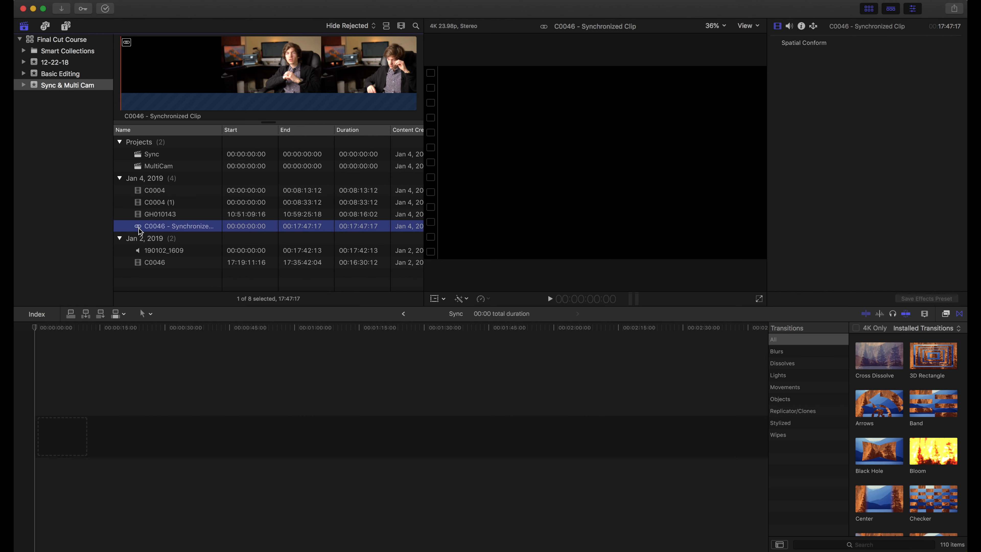
{"action": "left_click_drag", "start_coordinate": [141, 231], "coordinate": [65, 439]}
{"action": "left_click", "coordinate": [118, 379]}
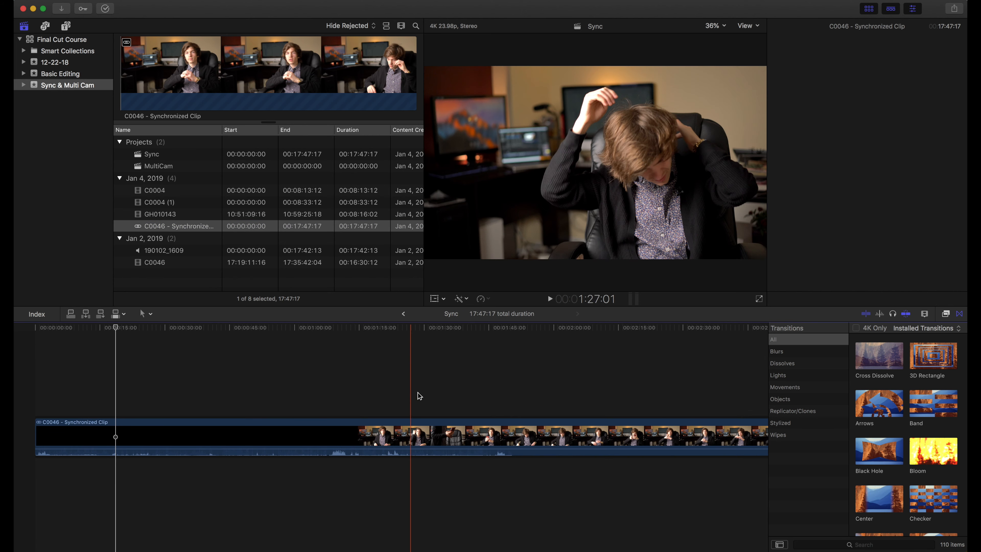
Step: Cut the synchronized clip at about 00:02:04:04 and delete the portion before the cut
{"action": "left_click", "coordinate": [574, 391]}
{"action": "key", "text": "super+b"}
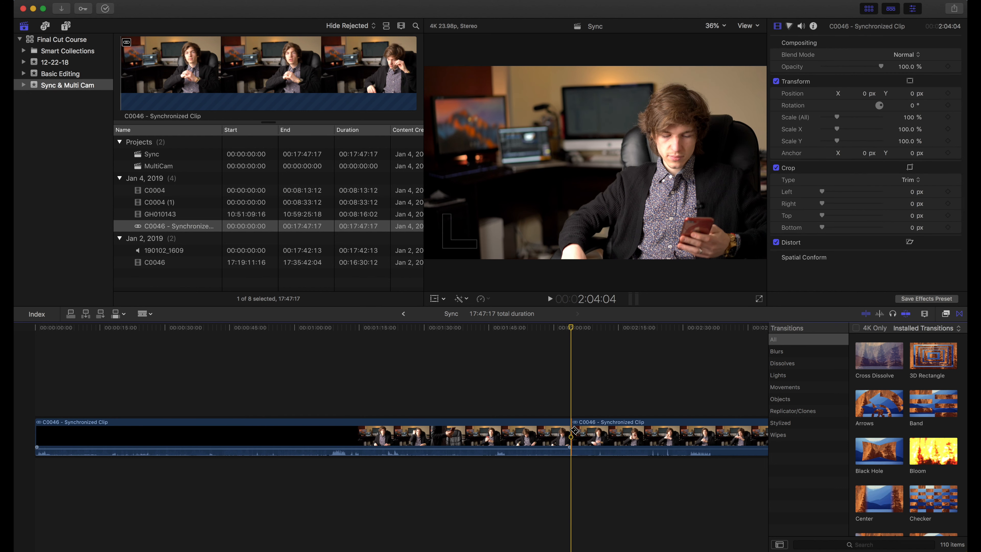
{"action": "left_click", "coordinate": [537, 431]}
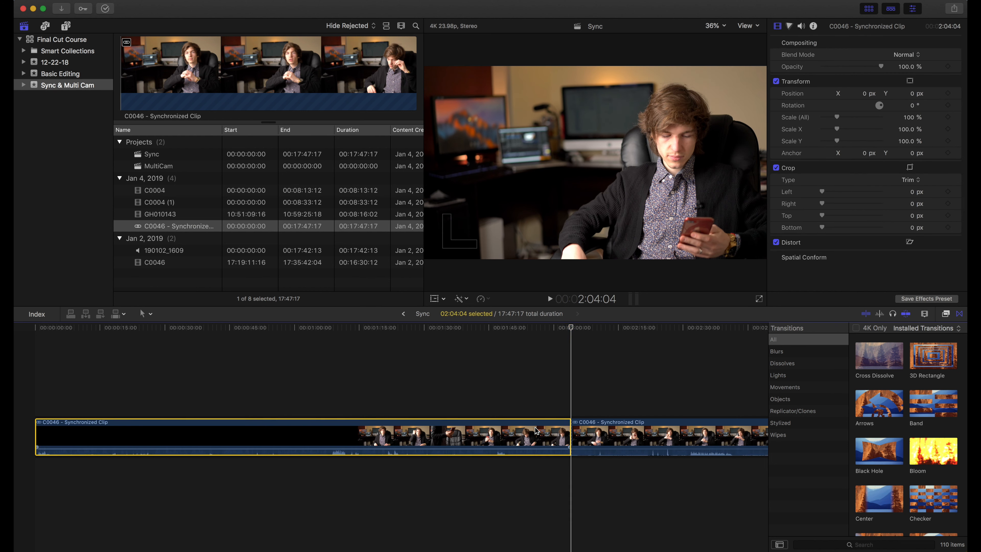
{"action": "key", "text": "Delete"}
{"action": "left_click", "coordinate": [133, 395]}
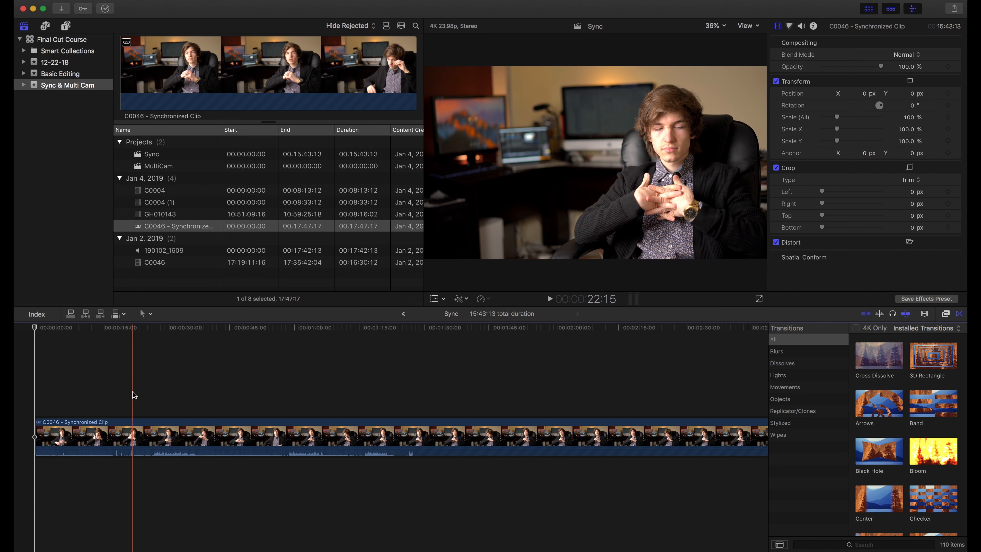
{"action": "left_click", "coordinate": [151, 395]}
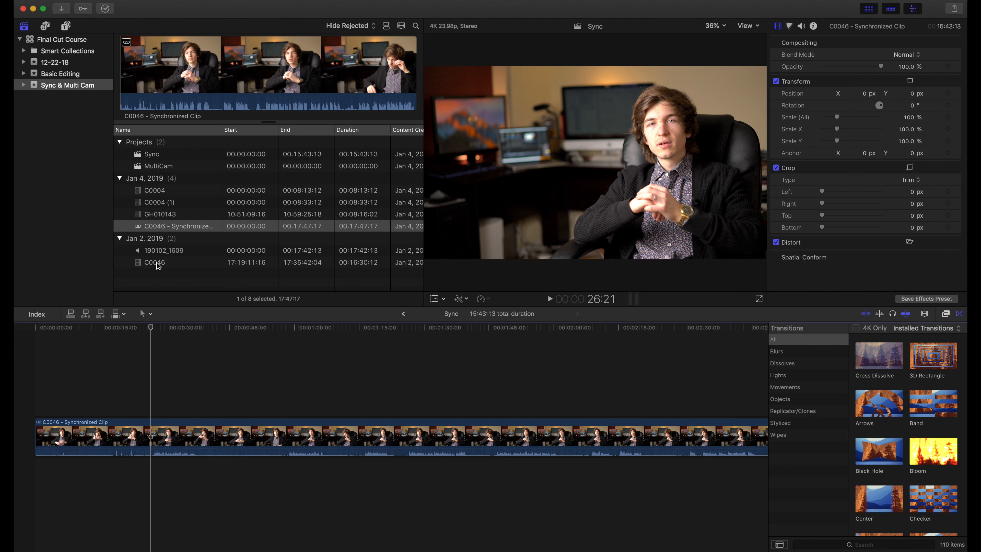
Step: Preview the three yoga camera angles: GH010143, C0004 (1) and C0004
{"action": "left_click", "coordinate": [141, 214]}
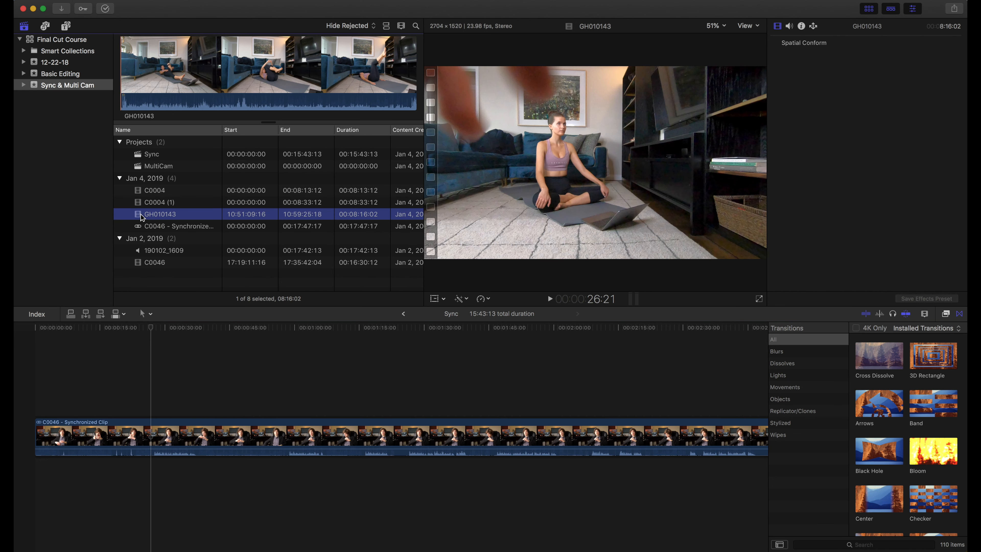
{"action": "left_click", "coordinate": [133, 83]}
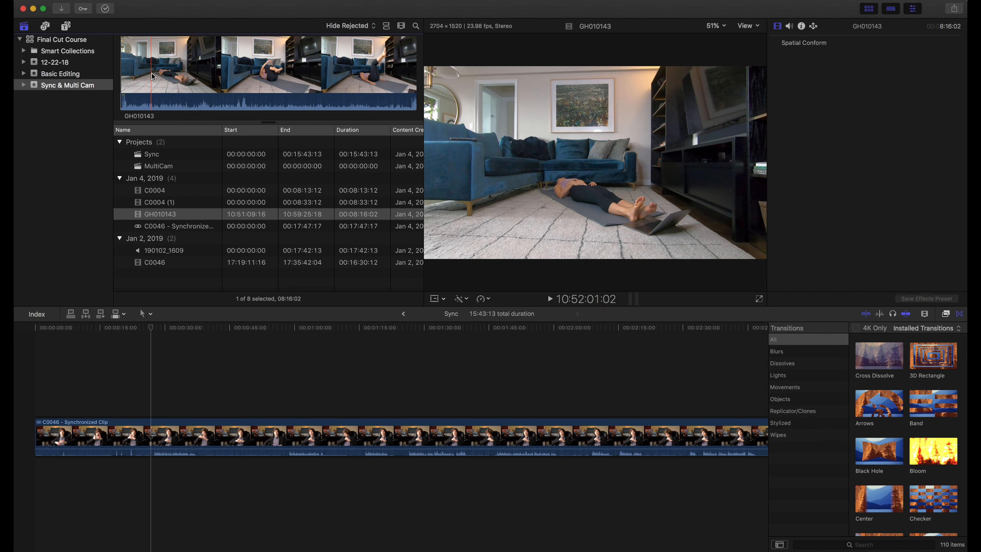
{"action": "left_click", "coordinate": [141, 203]}
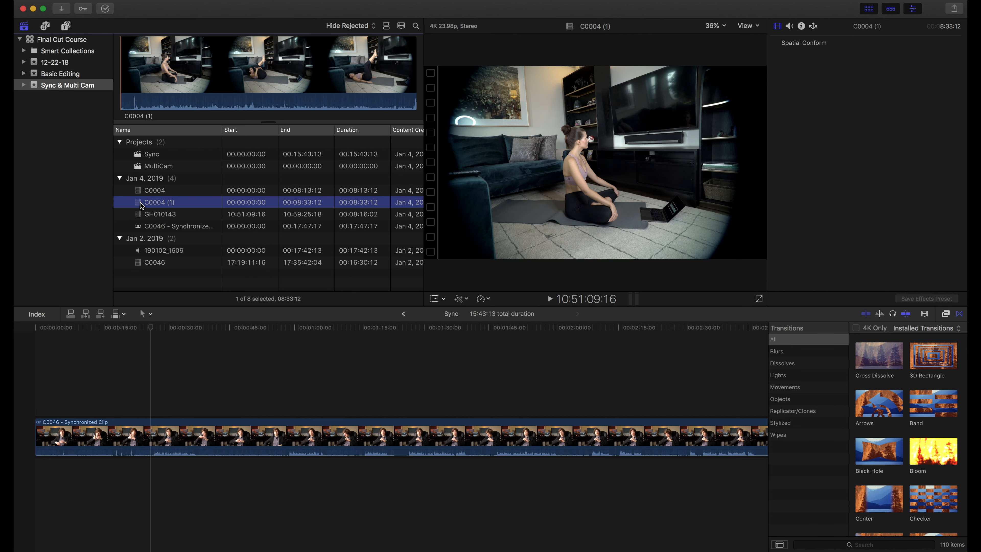
{"action": "left_click", "coordinate": [136, 75]}
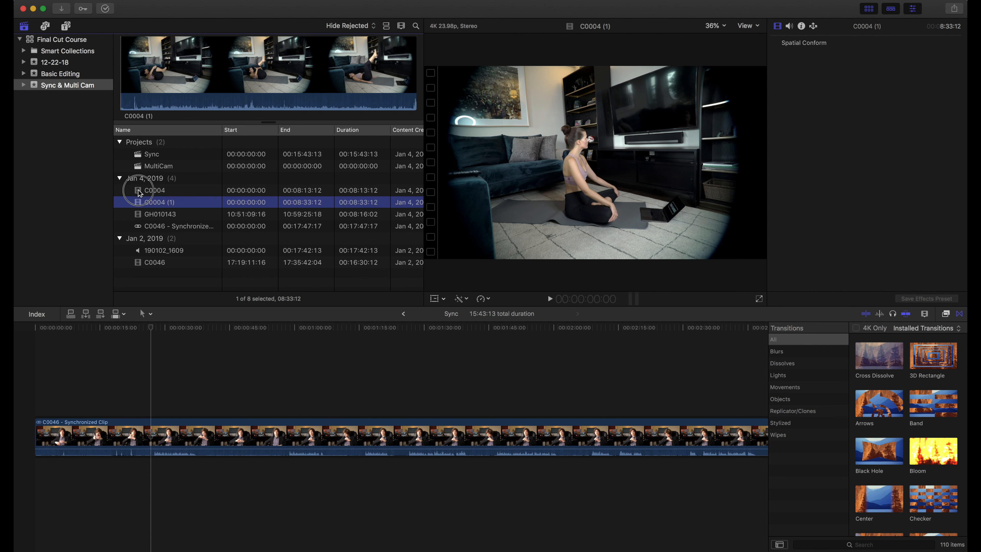
{"action": "key", "text": "Up"}
{"action": "left_click", "coordinate": [155, 69]}
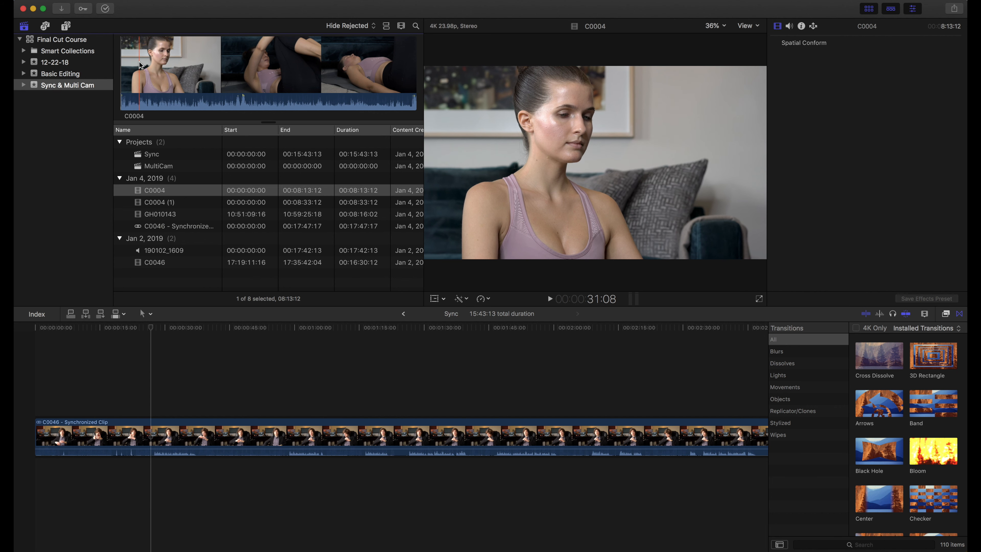
Step: Create an audio-synchronized multicam clip named Yoga MultiCam from C0004, C0004 (1) and GH010143, and open its angles for editing
{"action": "left_click", "coordinate": [141, 194]}
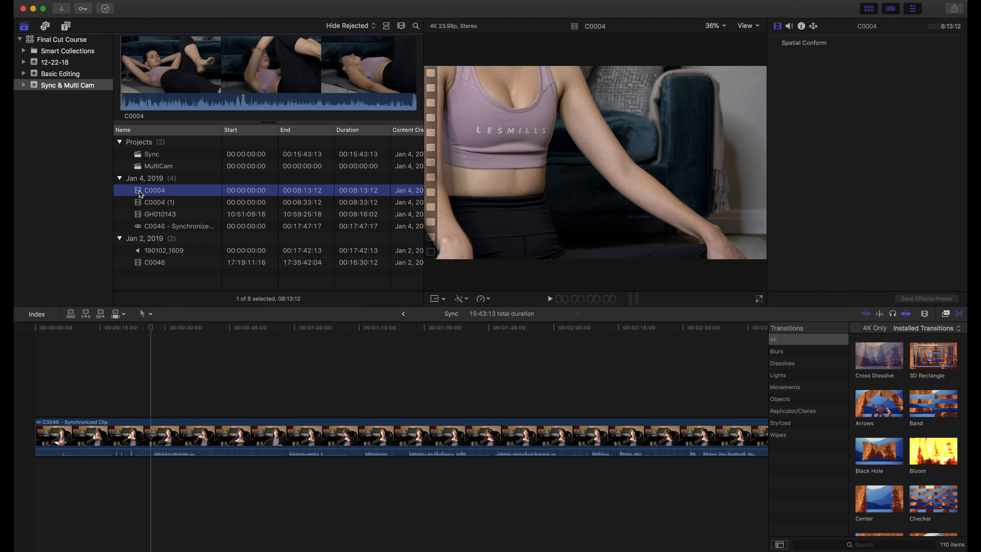
{"action": "left_click", "coordinate": [139, 215], "text": "shift"}
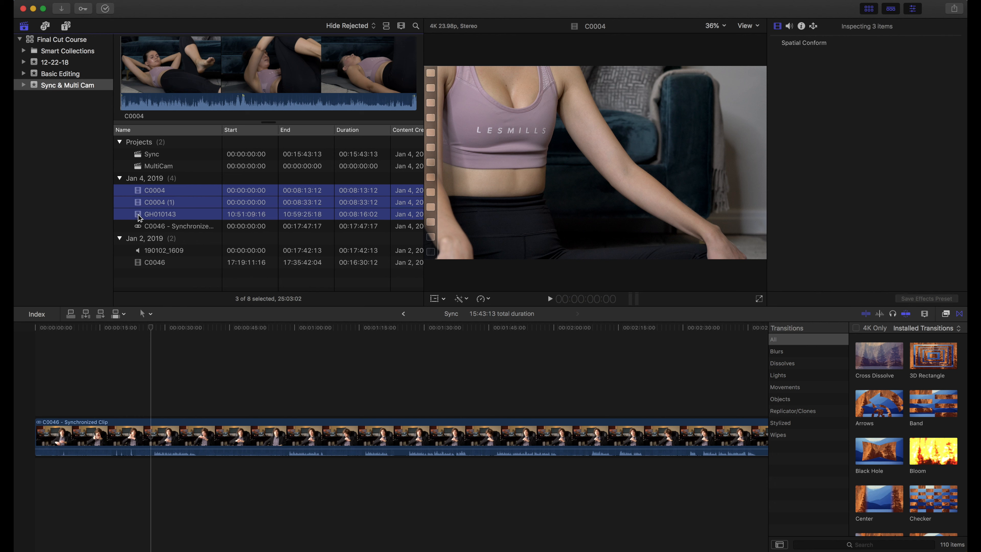
{"action": "right_click", "coordinate": [138, 215]}
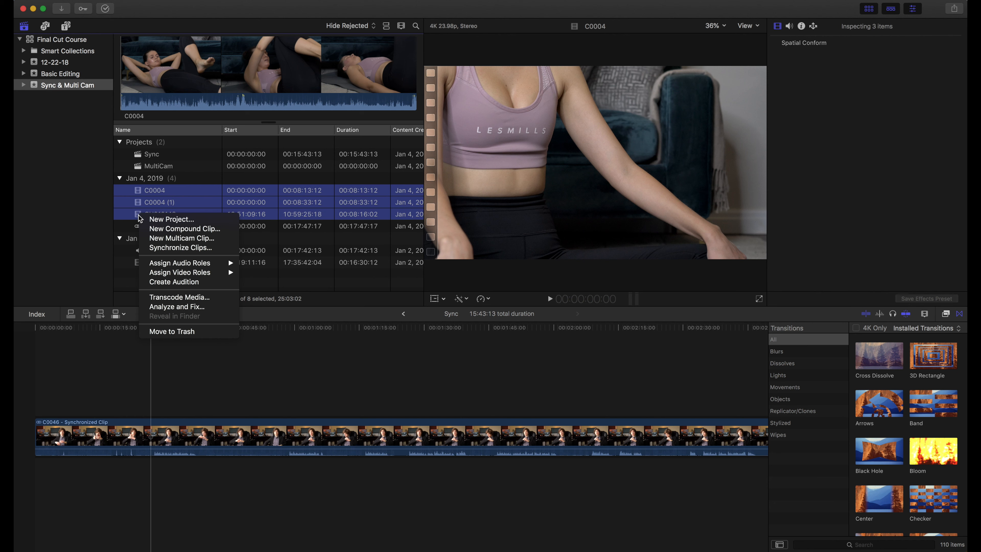
{"action": "left_click", "coordinate": [179, 239]}
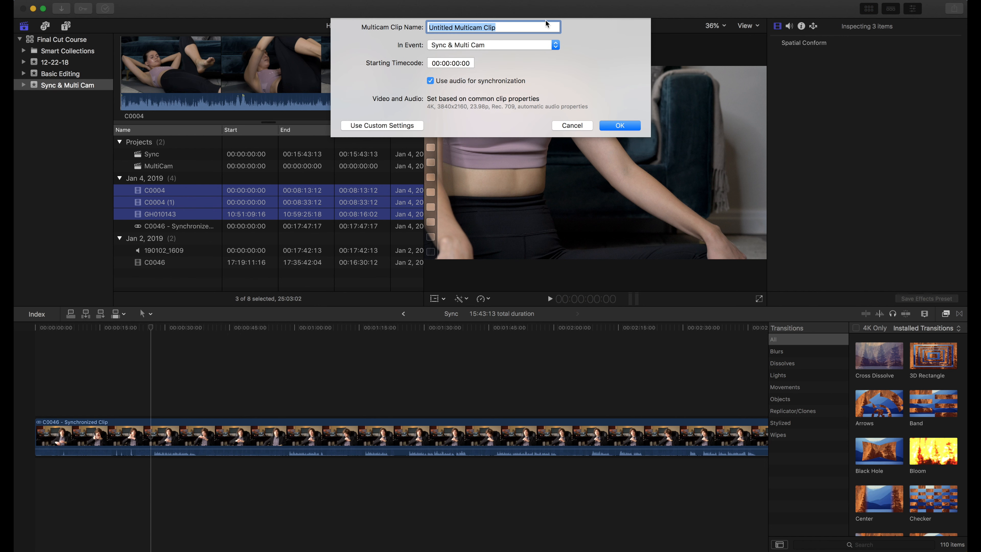
{"action": "type", "text": "Yoga MultiCam"}
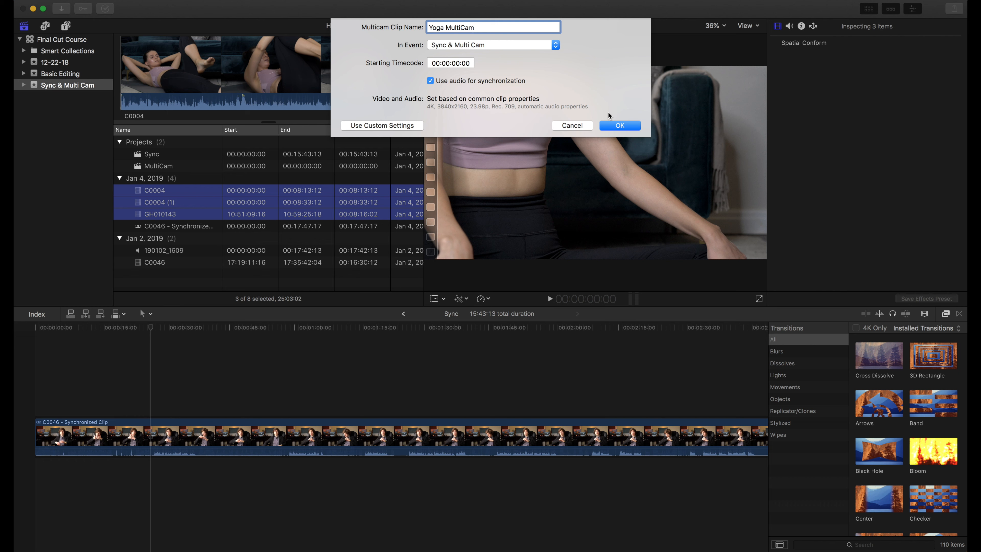
{"action": "left_click", "coordinate": [620, 126]}
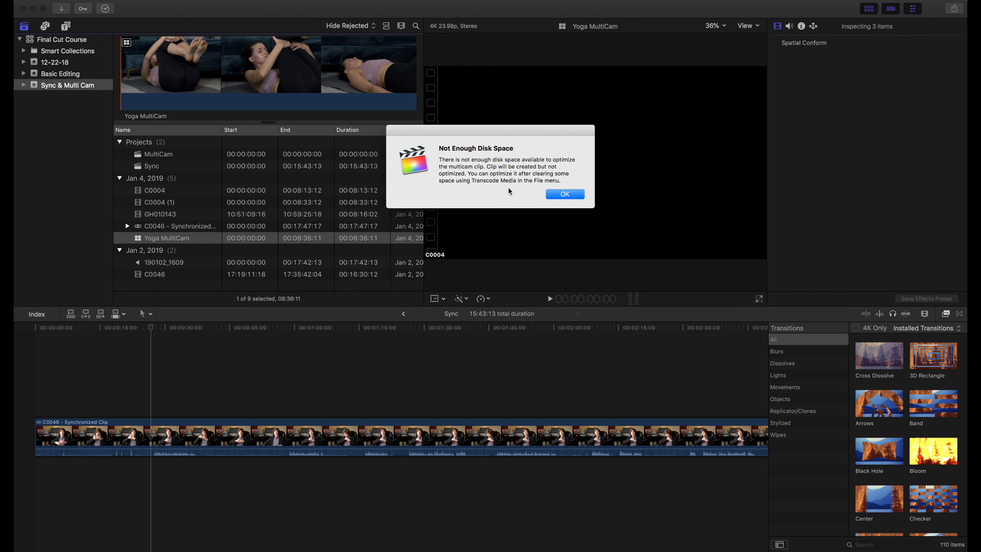
{"action": "left_click", "coordinate": [565, 193]}
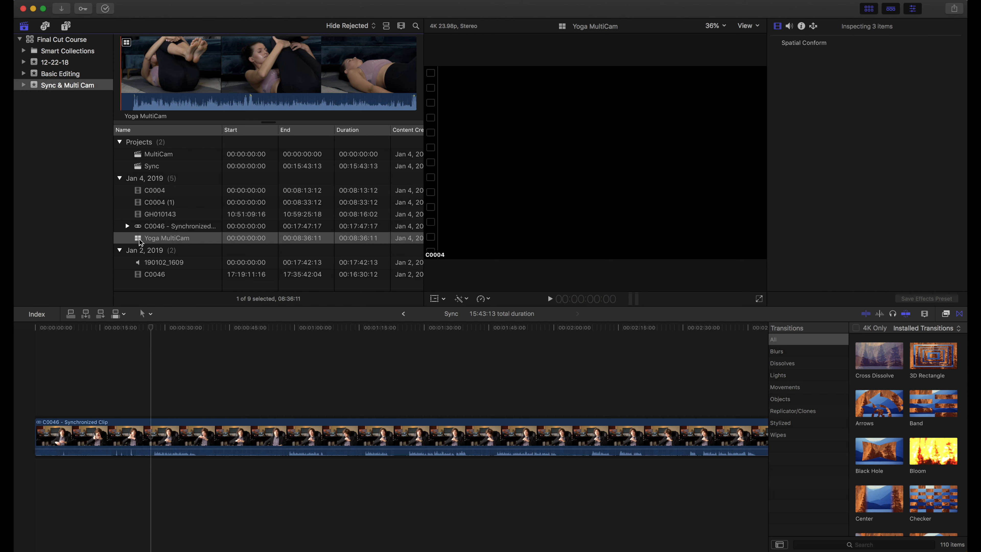
{"action": "double_click", "coordinate": [140, 241]}
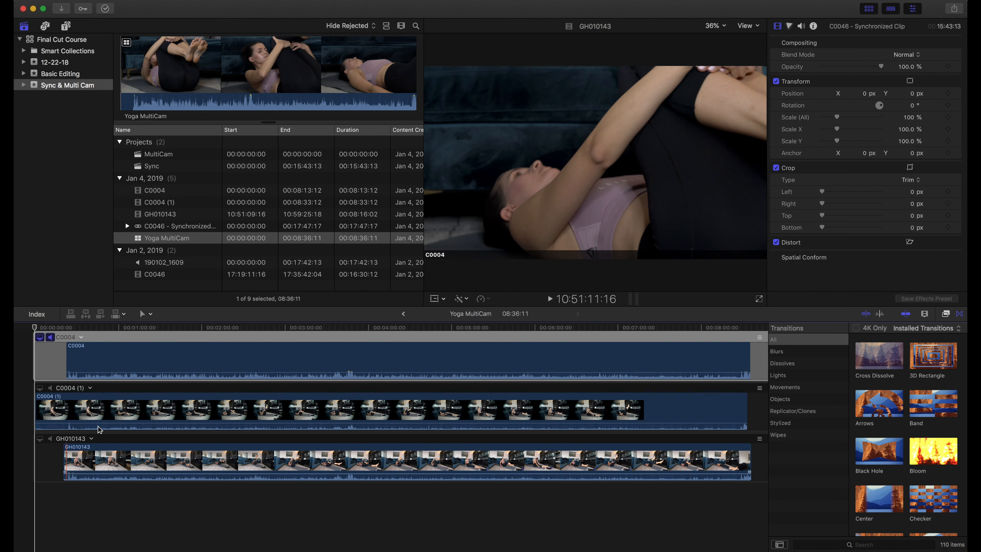
Step: Open the MultiCam project and add the Yoga MultiCam clip at the start of its empty timeline
{"action": "left_click", "coordinate": [112, 329]}
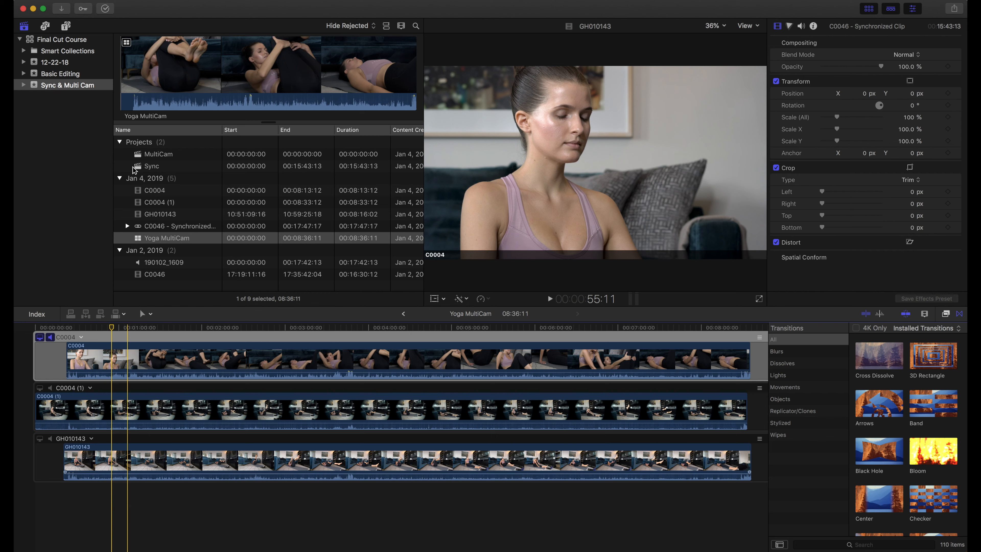
{"action": "left_click", "coordinate": [138, 155]}
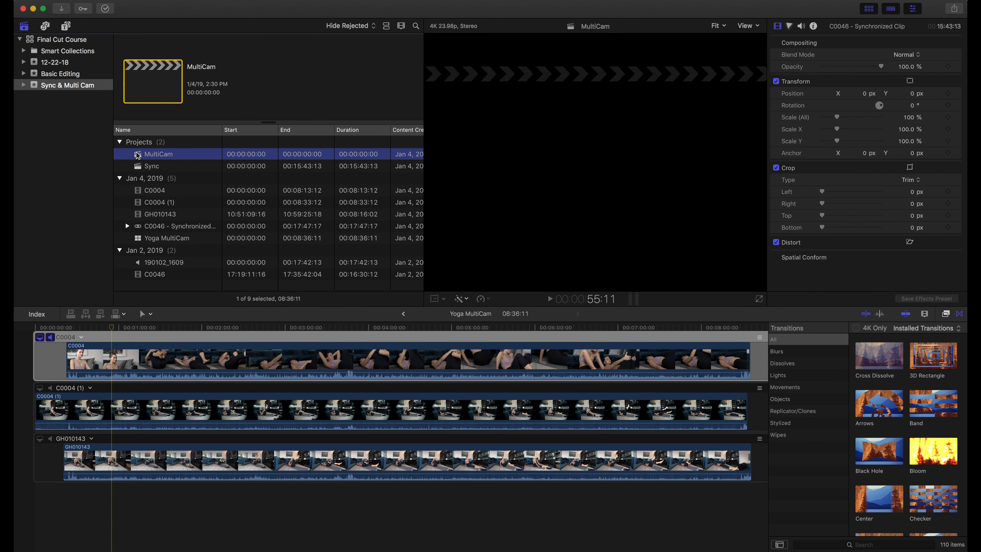
{"action": "double_click", "coordinate": [138, 155]}
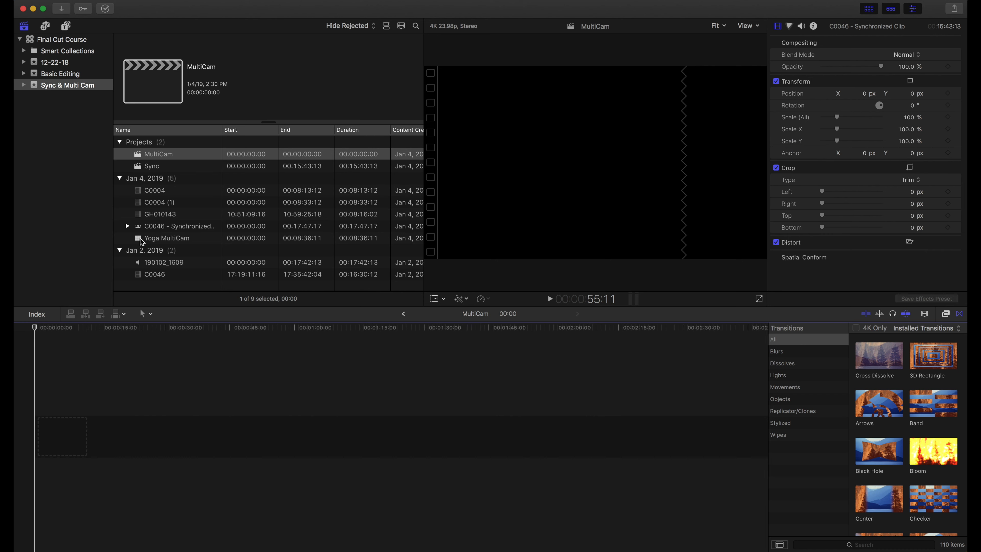
{"action": "left_click_drag", "start_coordinate": [56, 418], "coordinate": [46, 435]}
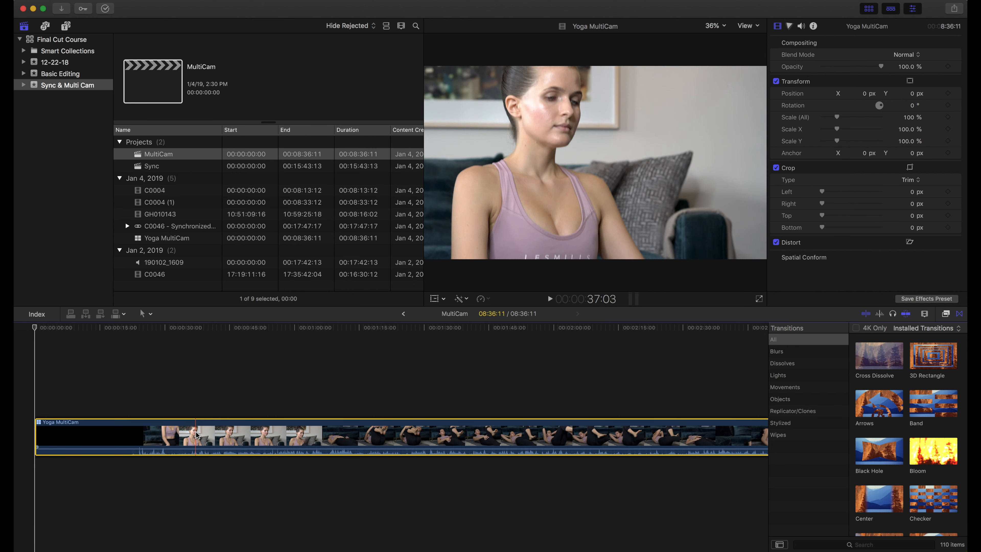
Step: Cut the Yoga MultiCam clip at about 00:00:38:07 and delete the portion before the cut
{"action": "key", "text": "b"}
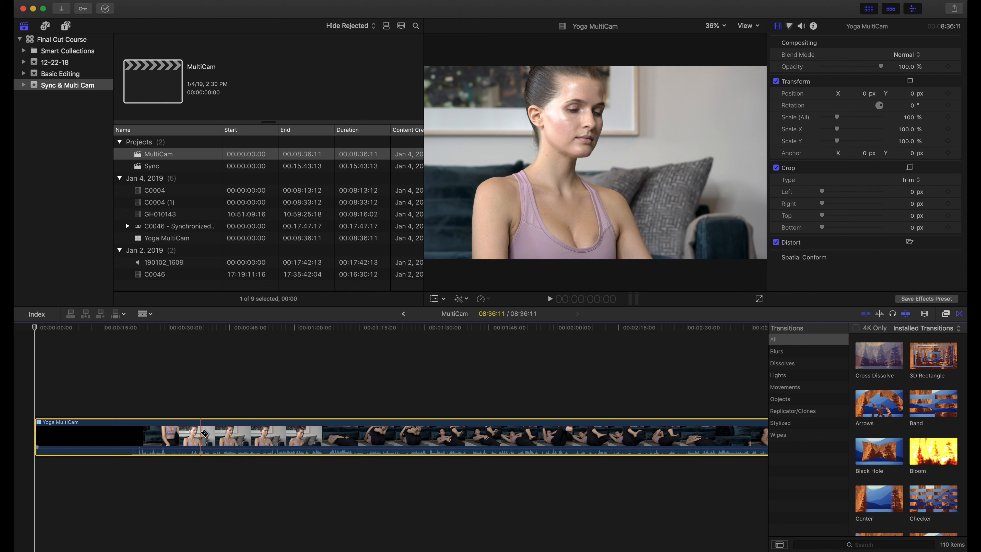
{"action": "left_click", "coordinate": [201, 436]}
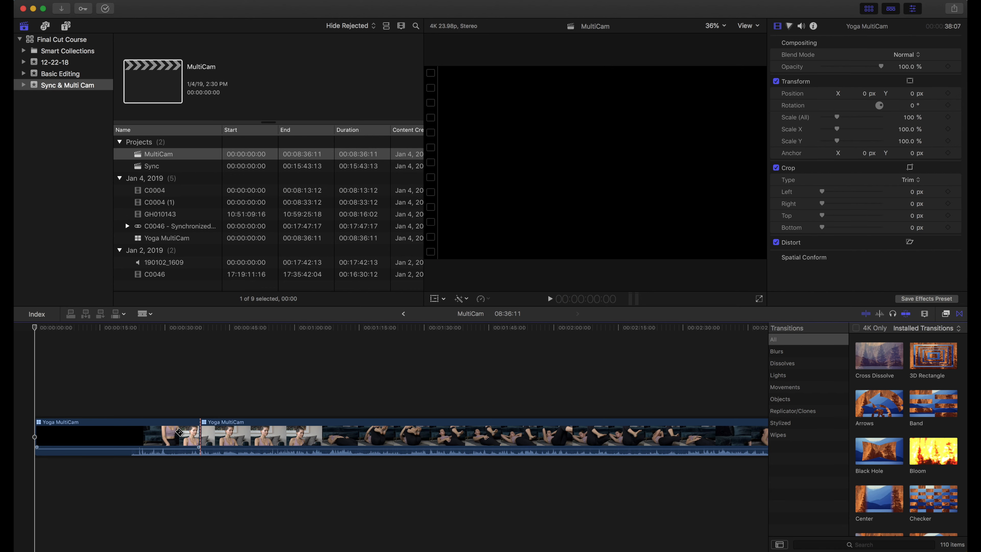
{"action": "key", "text": "a"}
{"action": "left_click", "coordinate": [177, 434]}
{"action": "key", "text": "Delete"}
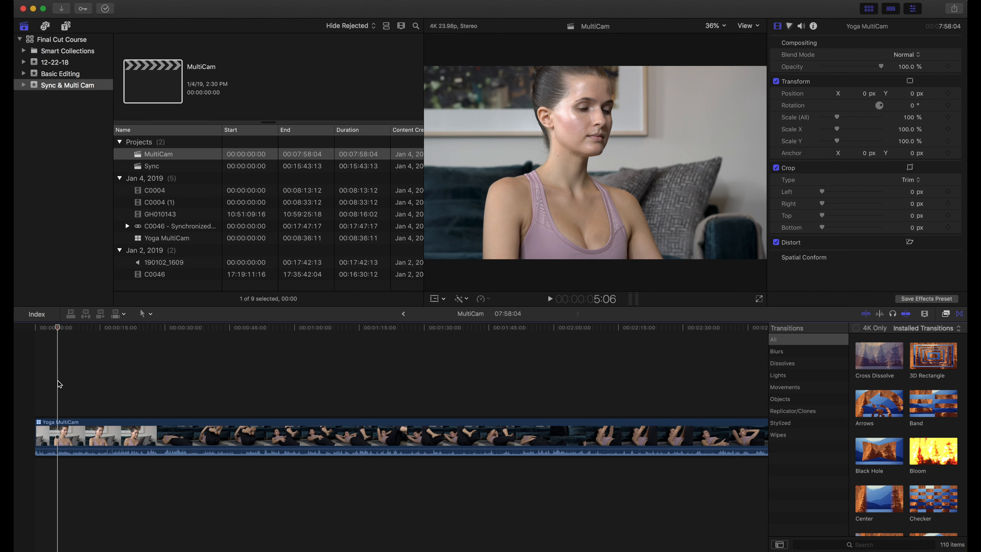
Step: Hide the browser and inspector, and display the multicam angles beside the viewer
{"action": "left_click", "coordinate": [869, 8]}
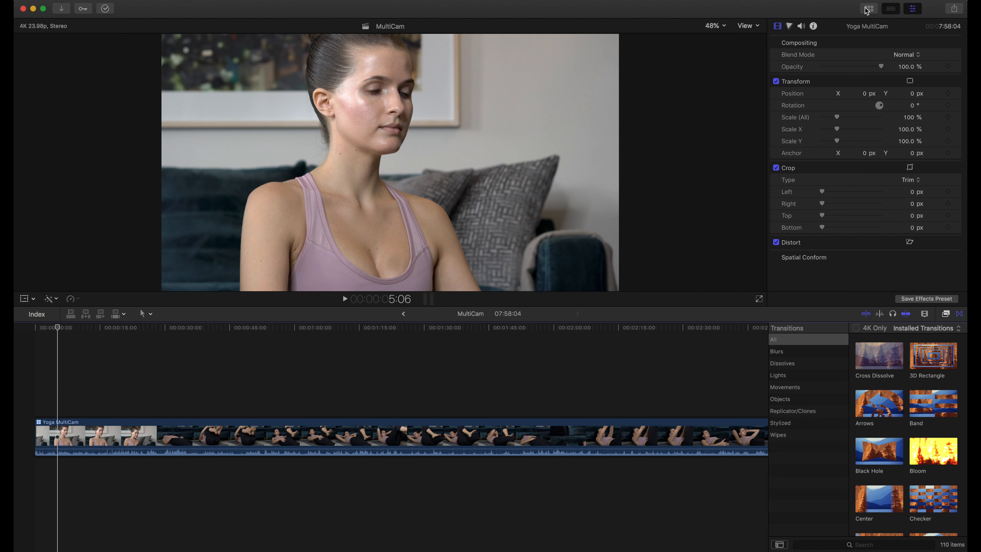
{"action": "left_click", "coordinate": [914, 9]}
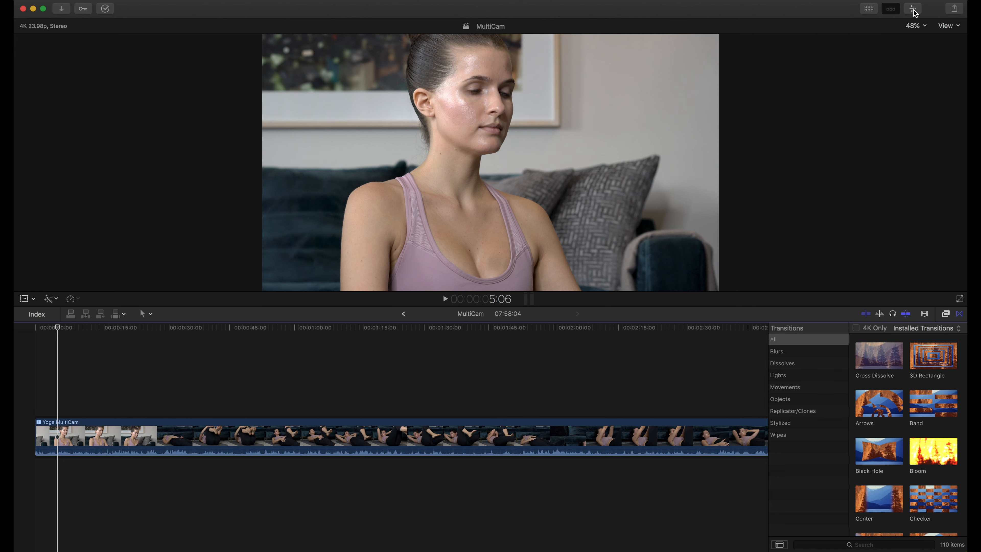
{"action": "left_click", "coordinate": [951, 27]}
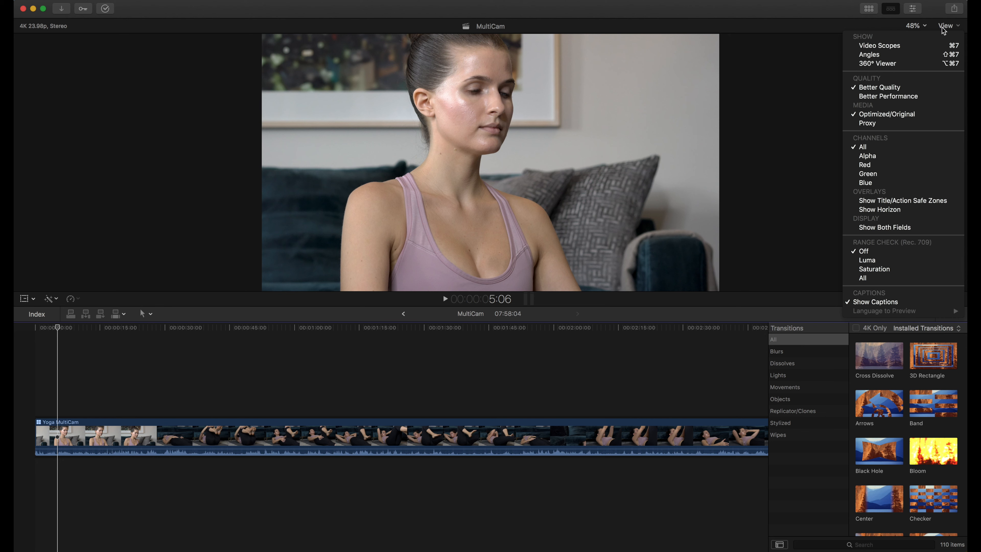
{"action": "left_click", "coordinate": [870, 55]}
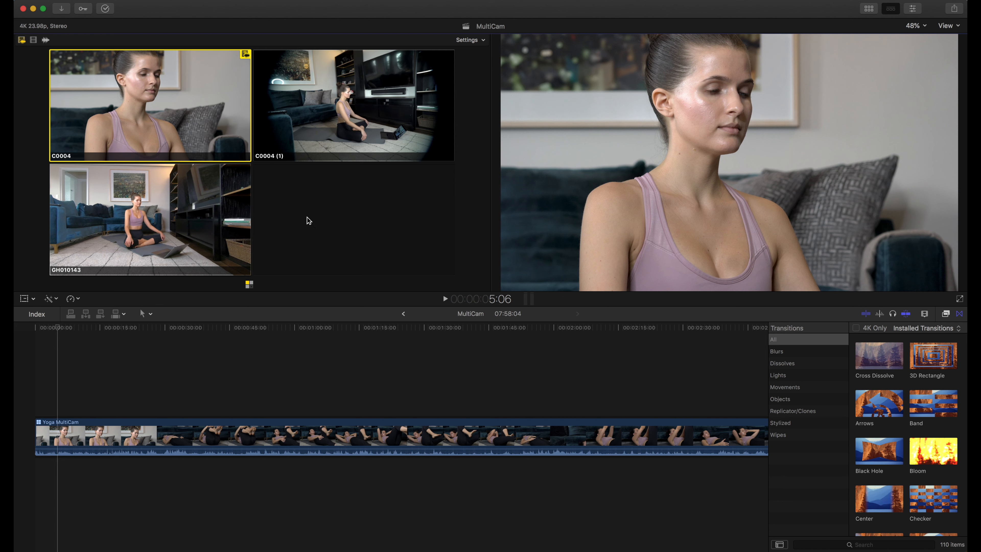
Step: Turn off skimming, play the opening of the timeline, and cut to angle GH010143 at about 00:00:10:16
{"action": "left_click", "coordinate": [57, 382]}
{"action": "key", "text": "s"}
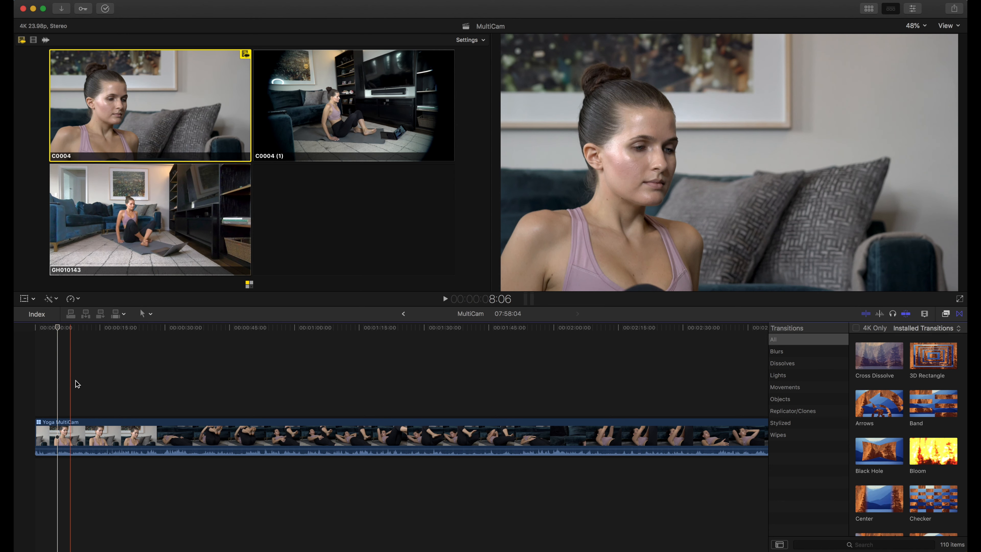
{"action": "key", "text": "space"}
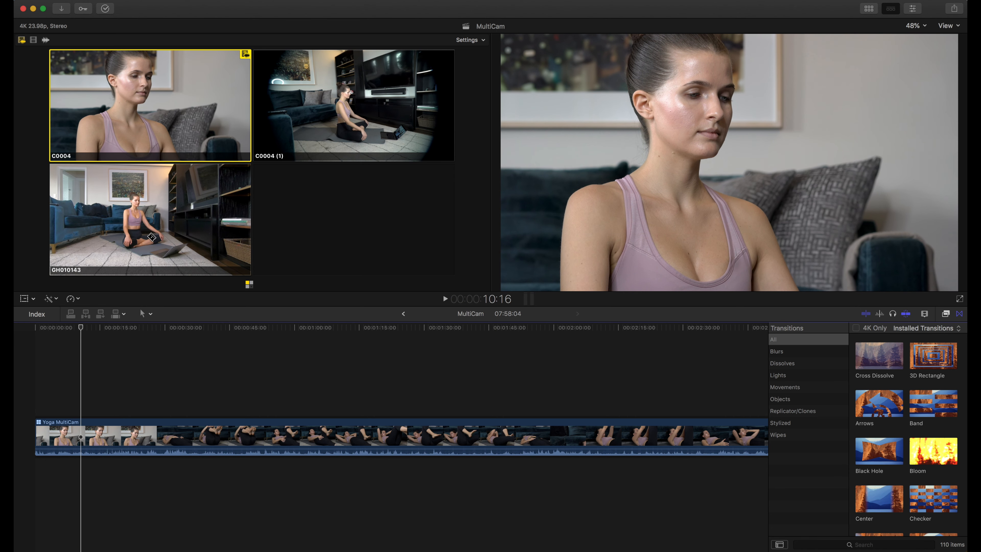
{"action": "left_click", "coordinate": [154, 215]}
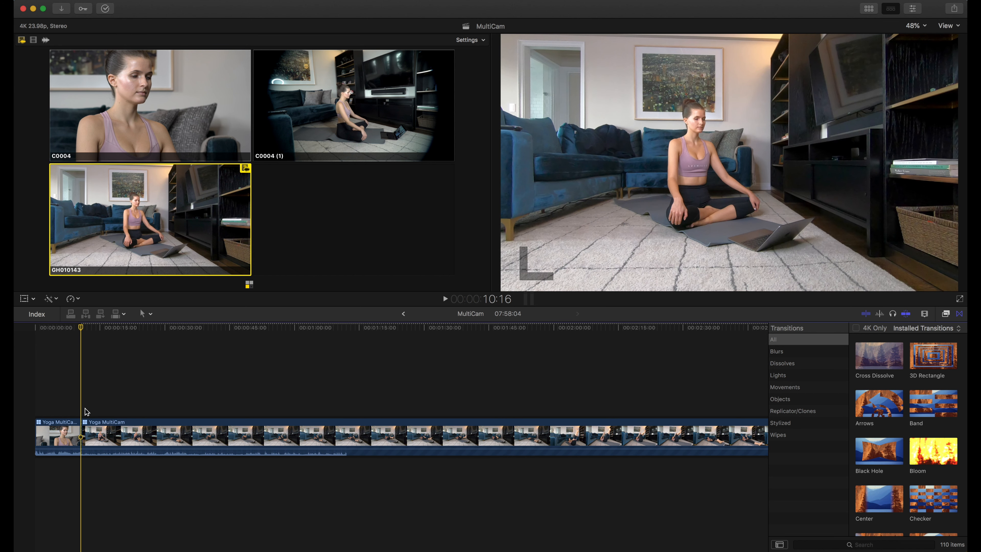
Step: Cut to angle C0004 (1) at about 00:00:19:07 and back to GH010143 at about 00:00:23:19
{"action": "left_click", "coordinate": [118, 399]}
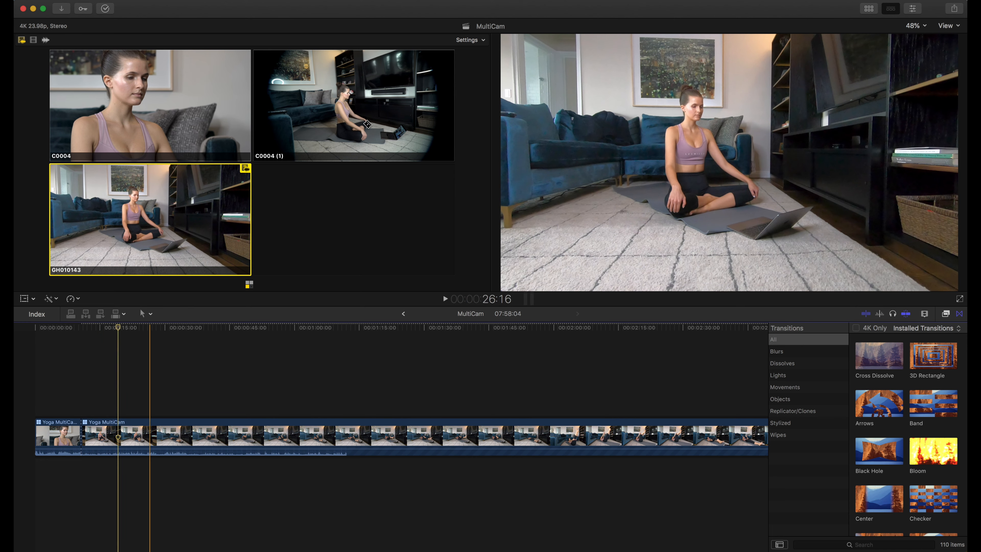
{"action": "left_click", "coordinate": [370, 105]}
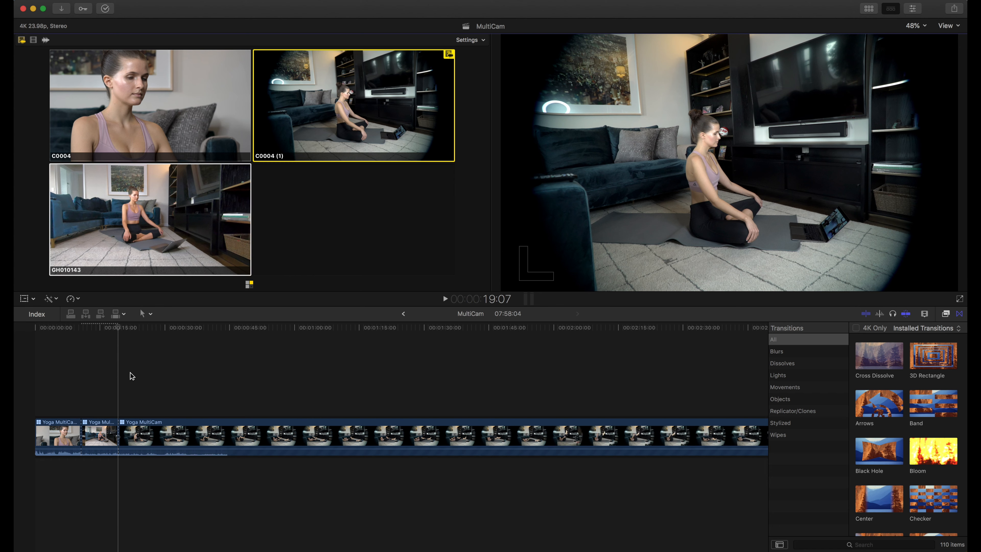
{"action": "left_click", "coordinate": [138, 384]}
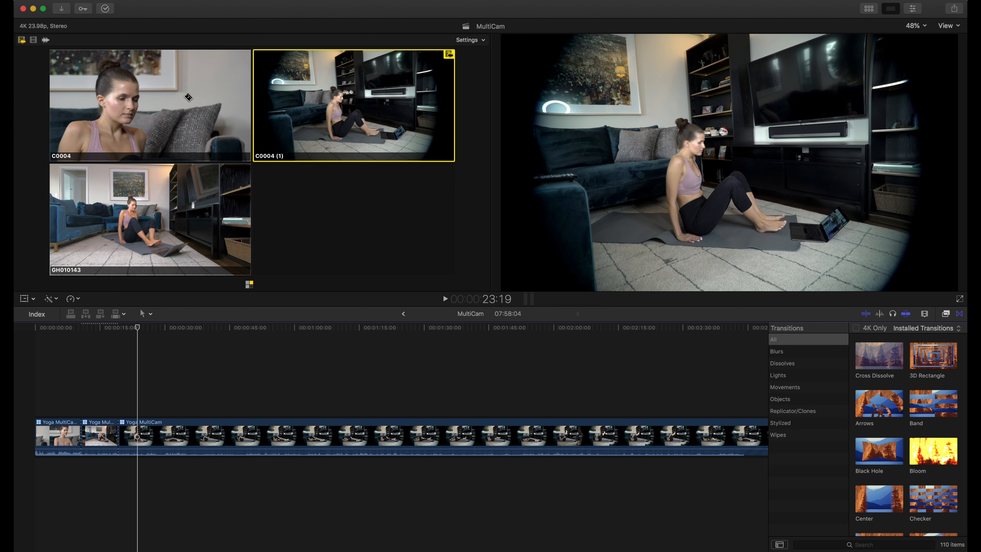
{"action": "left_click", "coordinate": [169, 228]}
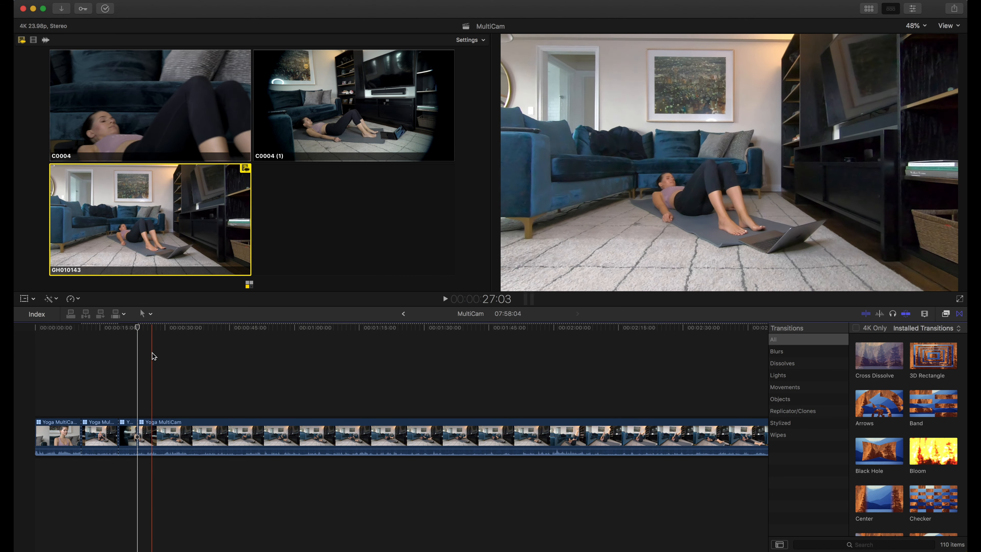
Step: Cut to angle C0004 at about 28 seconds, C0004 (1) at about 31 seconds and GH010143 at about 35 seconds
{"action": "key", "text": "1"}
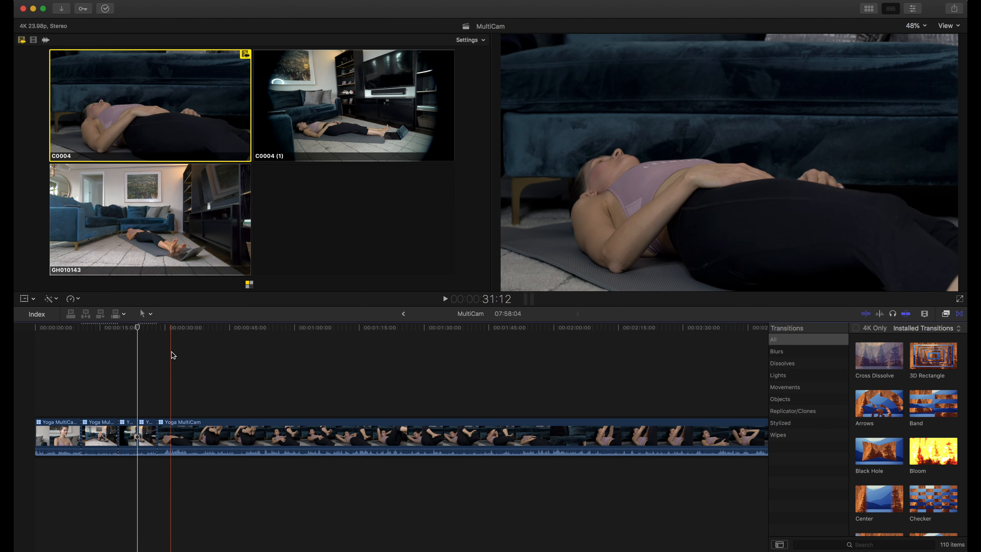
{"action": "key", "text": "2"}
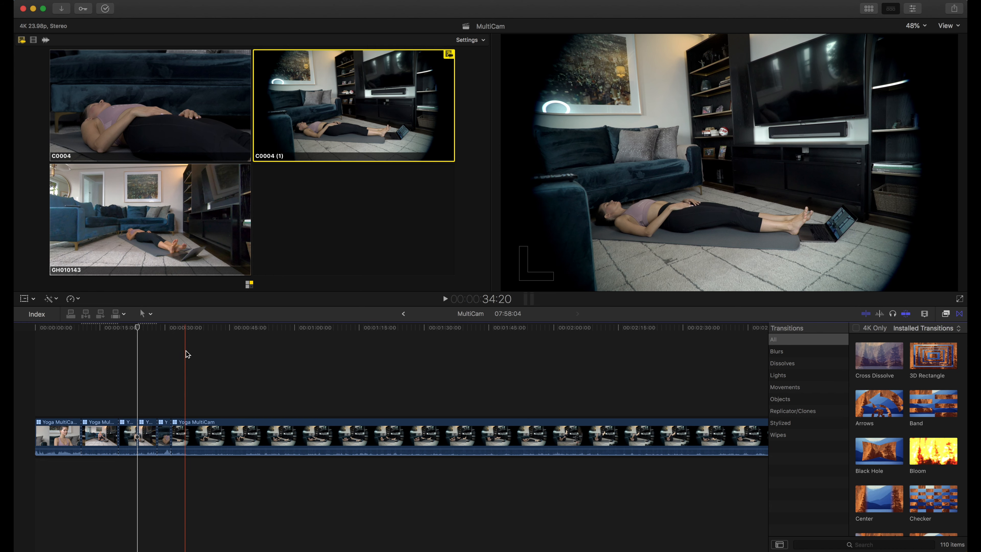
{"action": "key", "text": "3"}
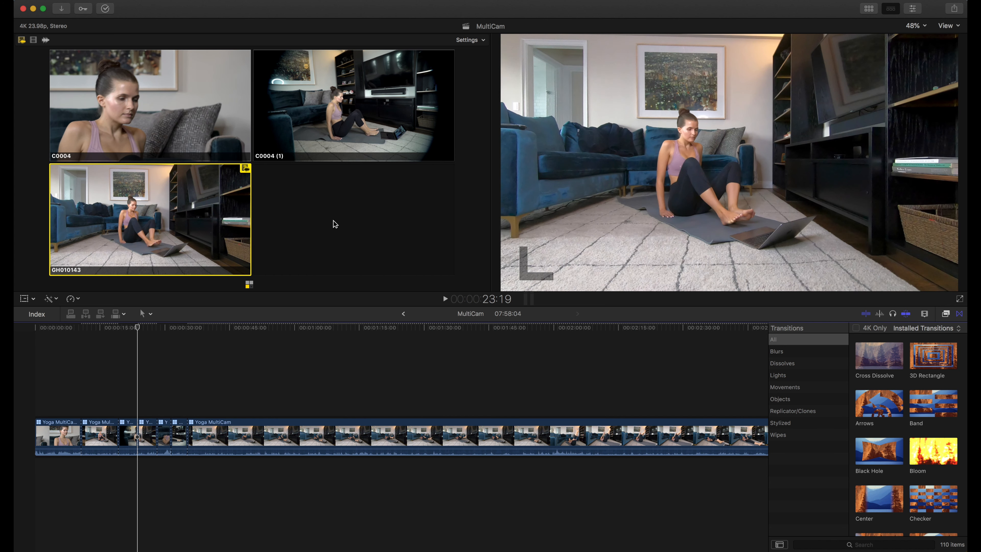
{"action": "left_click", "coordinate": [478, 40]}
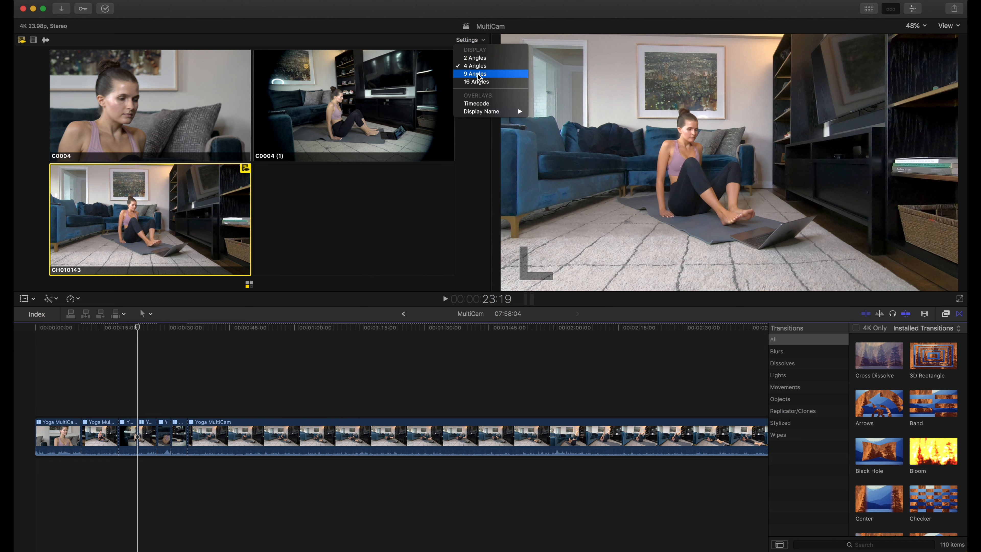
{"action": "left_click", "coordinate": [472, 40]}
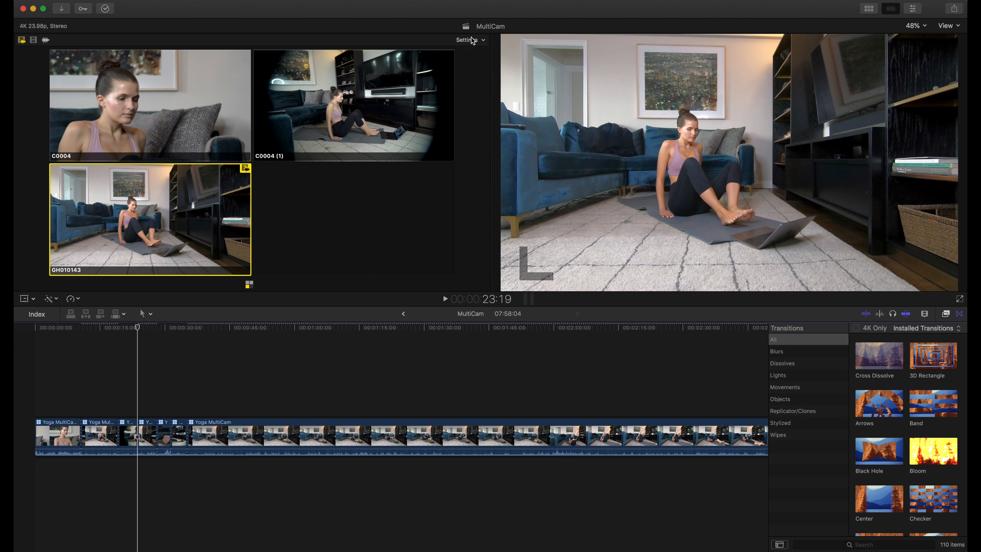